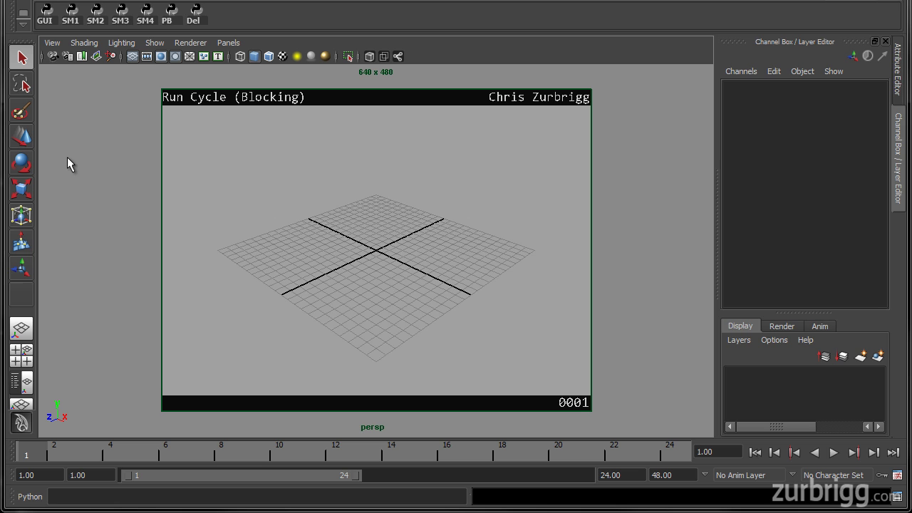
Step: Open the Shot Mask settings window and position it so its label, counter and border options can be examined beside the viewport
{"action": "left_click", "coordinate": [44, 15]}
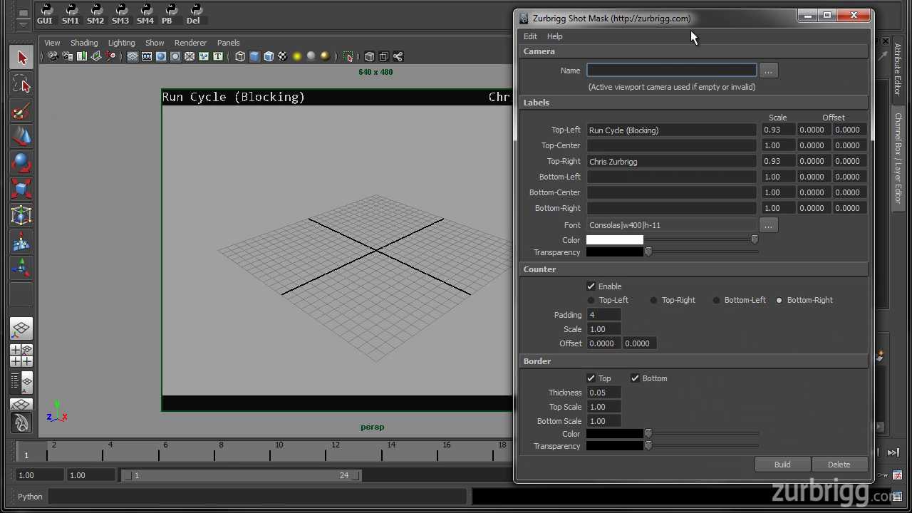
{"action": "left_click_drag", "start_coordinate": [683, 19], "coordinate": [643, 14]}
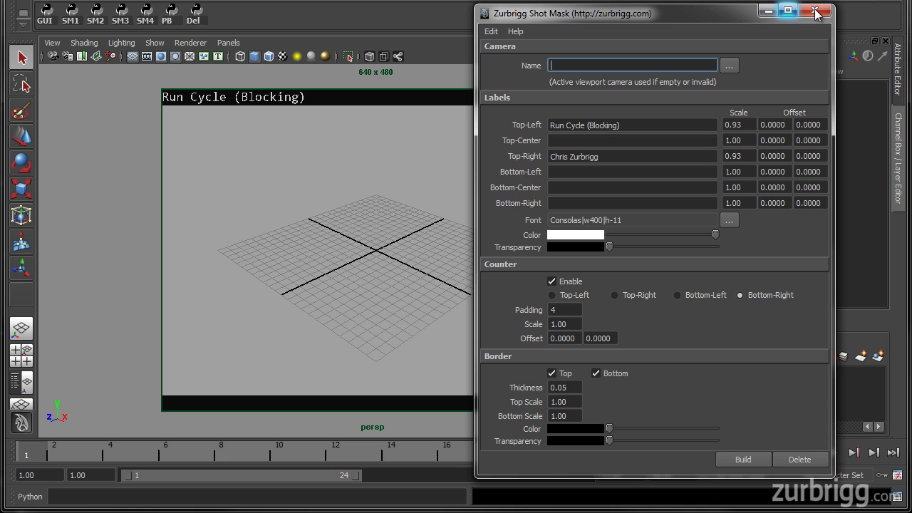
{"action": "left_click_drag", "start_coordinate": [572, 15], "coordinate": [289, 16]}
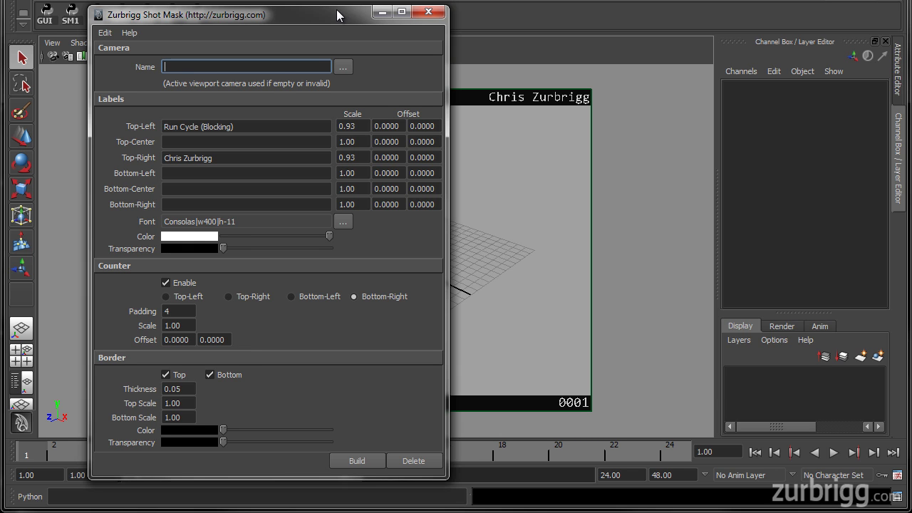
{"action": "left_click_drag", "start_coordinate": [343, 13], "coordinate": [708, 0]}
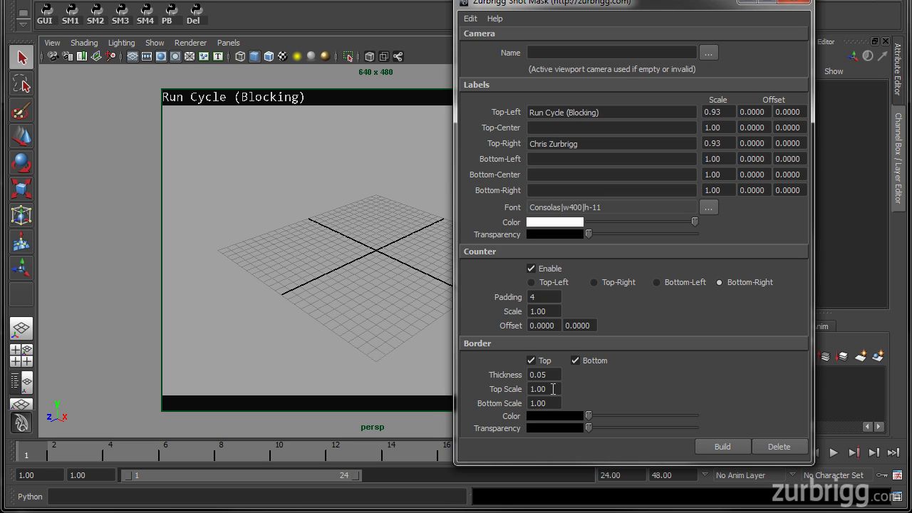
Step: Try a red border color on the shot mask and set it back to black
{"action": "left_click_drag", "start_coordinate": [584, 387], "coordinate": [547, 401], "text": "ctrl"}
{"action": "left_click", "coordinate": [563, 417]}
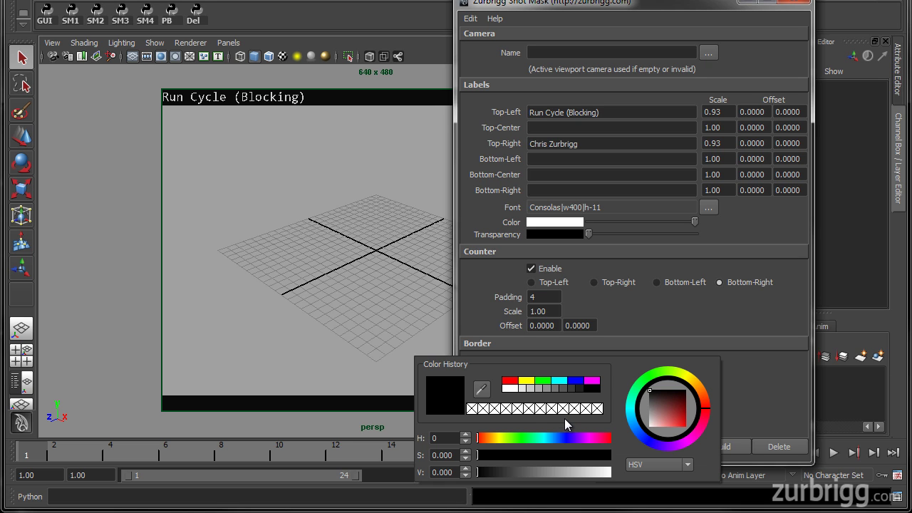
{"action": "left_click", "coordinate": [679, 416]}
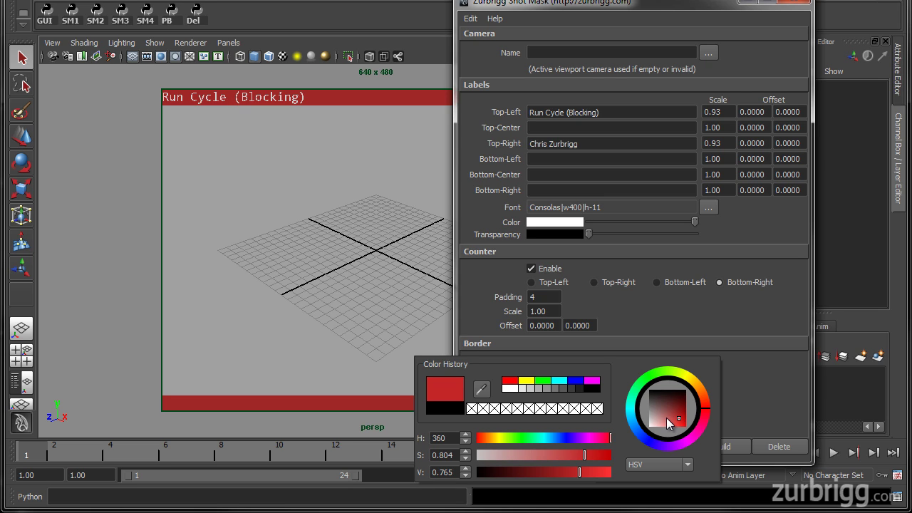
{"action": "left_click", "coordinate": [593, 389]}
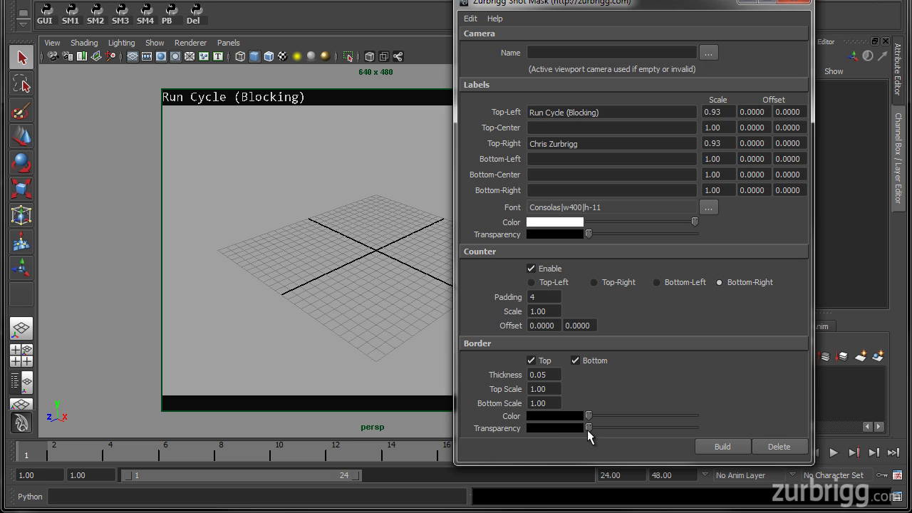
{"action": "mouse_move", "coordinate": [588, 428]}
{"action": "left_mouse_down"}
{"action": "mouse_move", "coordinate": [694, 430]}
{"action": "mouse_move", "coordinate": [588, 429]}
{"action": "left_mouse_up"}
Step: Delete and rebuild the shot mask, and remove its czShotMask node through the Outliner before closing the settings window
{"action": "left_click", "coordinate": [788, 445]}
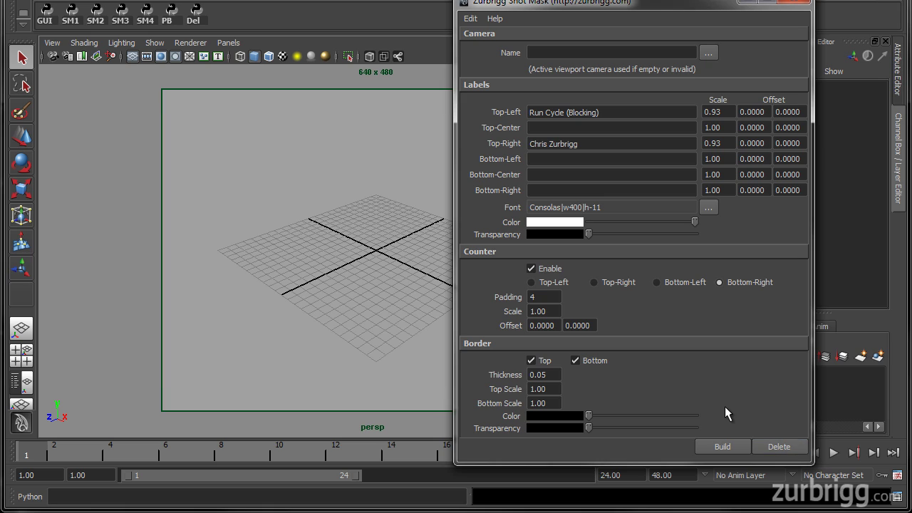
{"action": "left_click", "coordinate": [722, 444]}
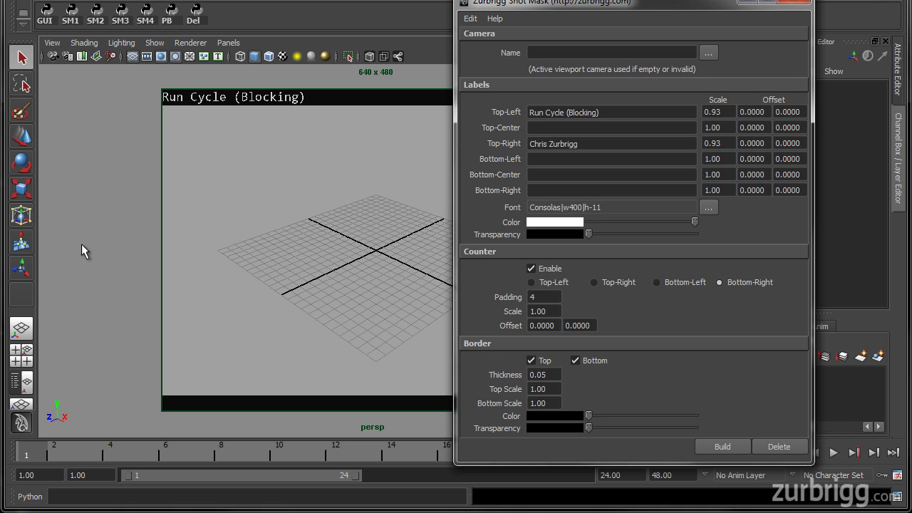
{"action": "left_click_drag", "start_coordinate": [155, 97], "coordinate": [251, 91]}
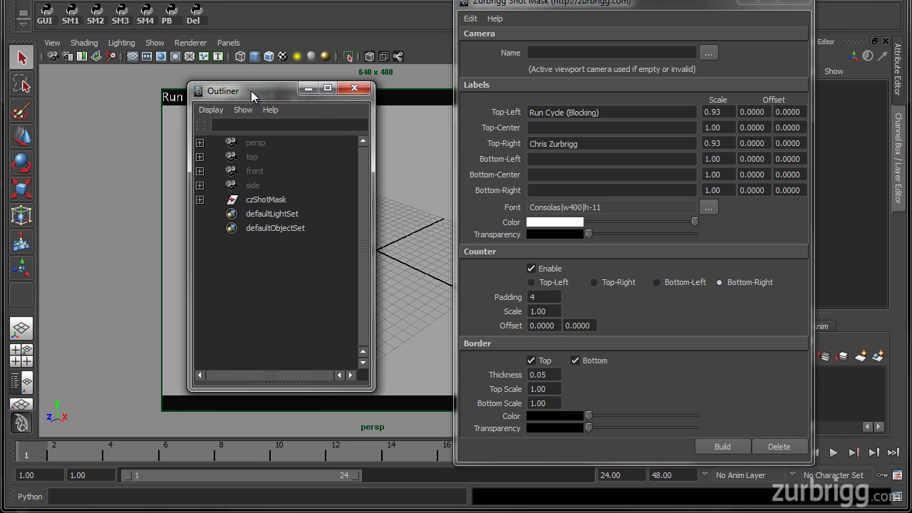
{"action": "left_click", "coordinate": [269, 198]}
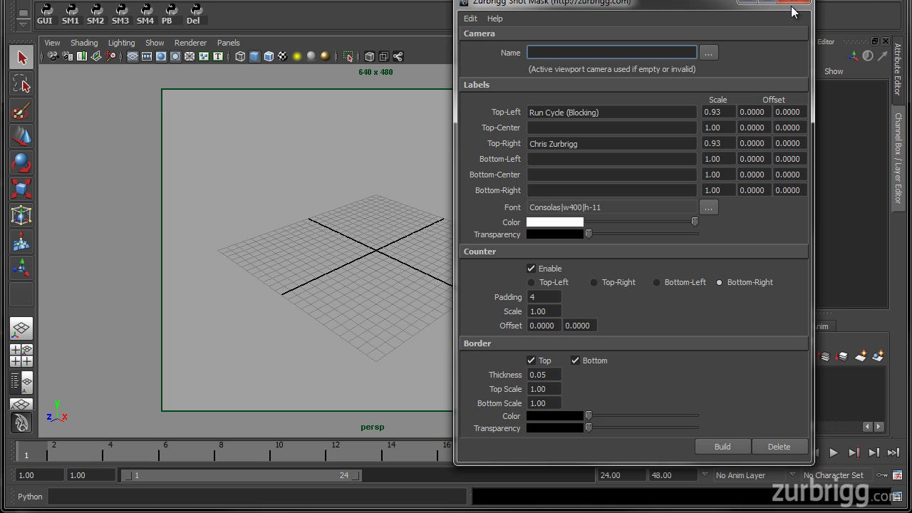
{"action": "left_click", "coordinate": [793, 2]}
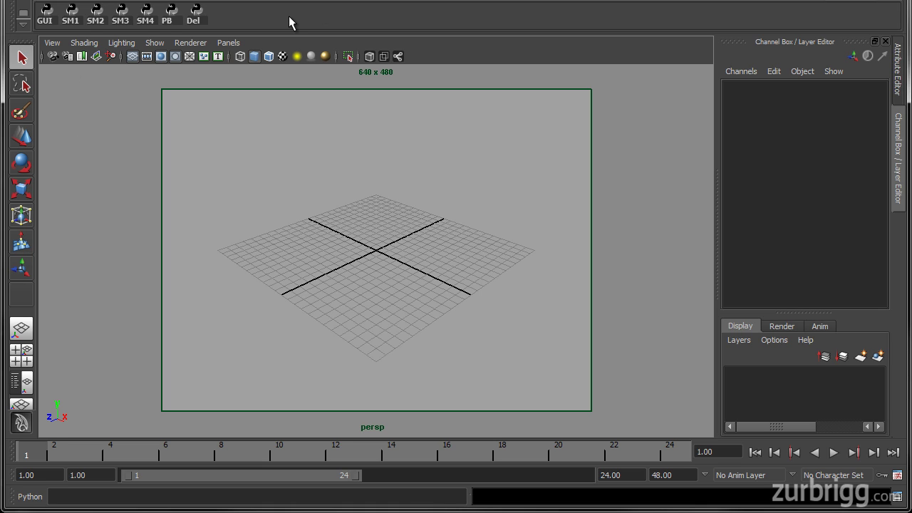
Step: Build the SM1 shot mask and reset its settings to the defaults in the Shot Mask window
{"action": "left_click", "coordinate": [74, 12]}
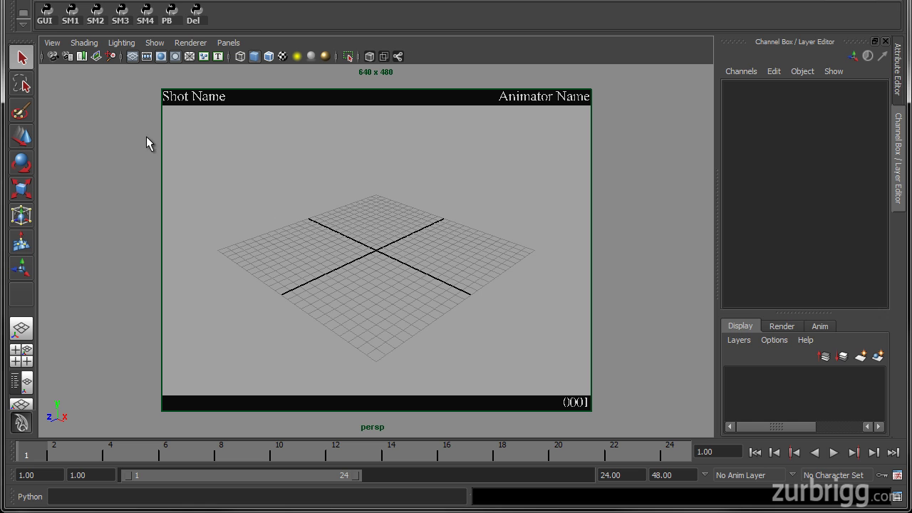
{"action": "left_click", "coordinate": [45, 12]}
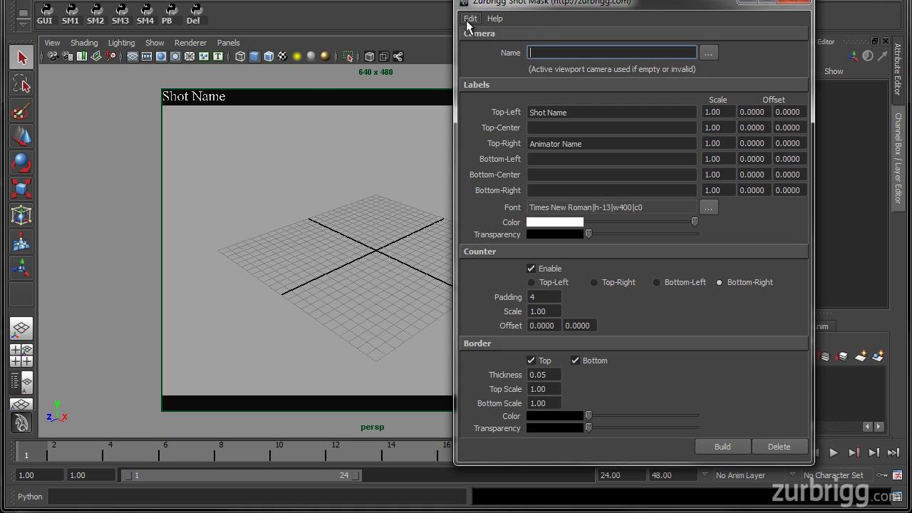
{"action": "left_click", "coordinate": [469, 19]}
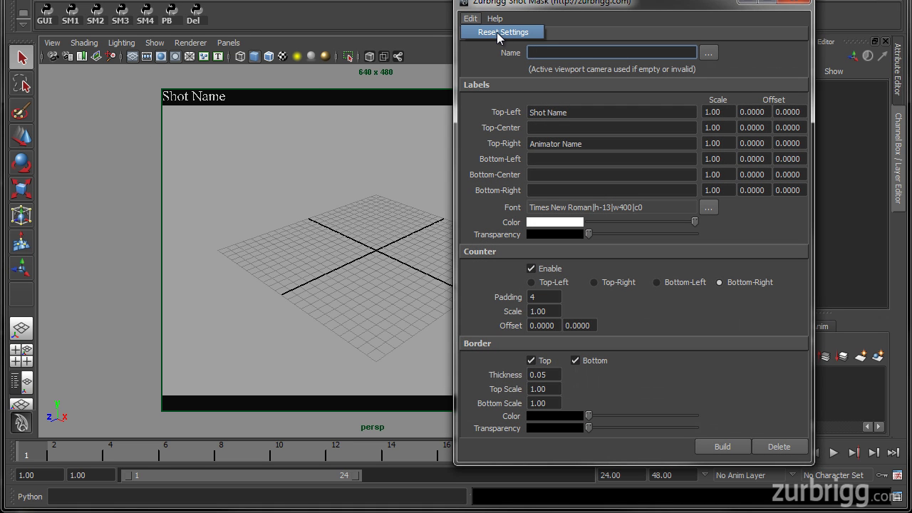
{"action": "left_click", "coordinate": [497, 32]}
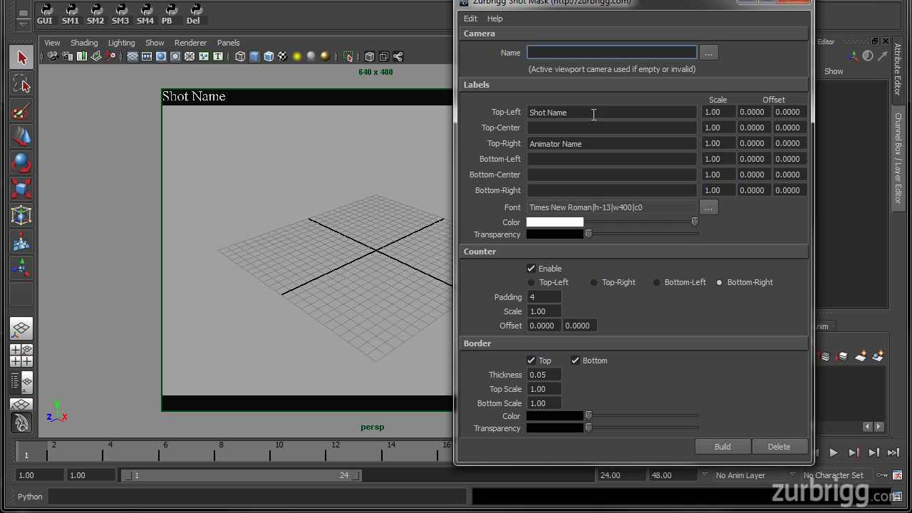
{"action": "left_click", "coordinate": [796, 3]}
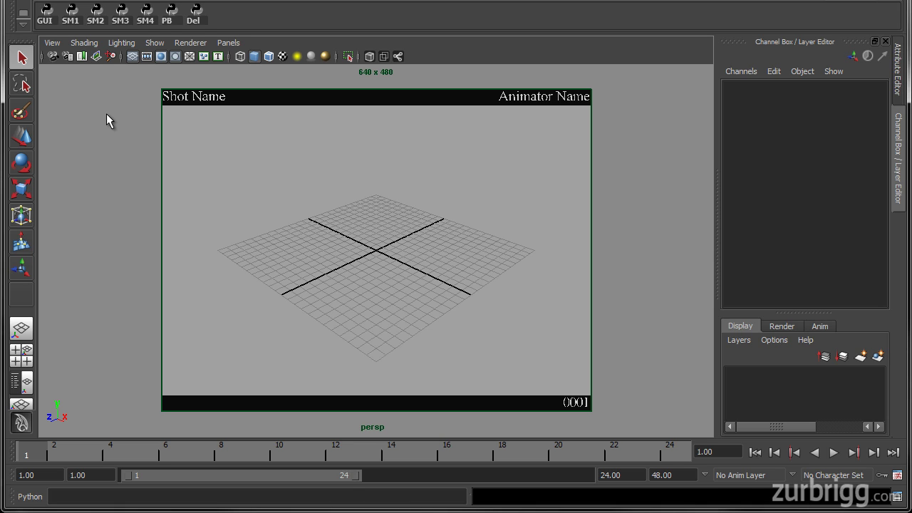
Step: Build the SM2 shot mask, inspect its label, counter and border settings, and delete it
{"action": "left_click", "coordinate": [97, 14]}
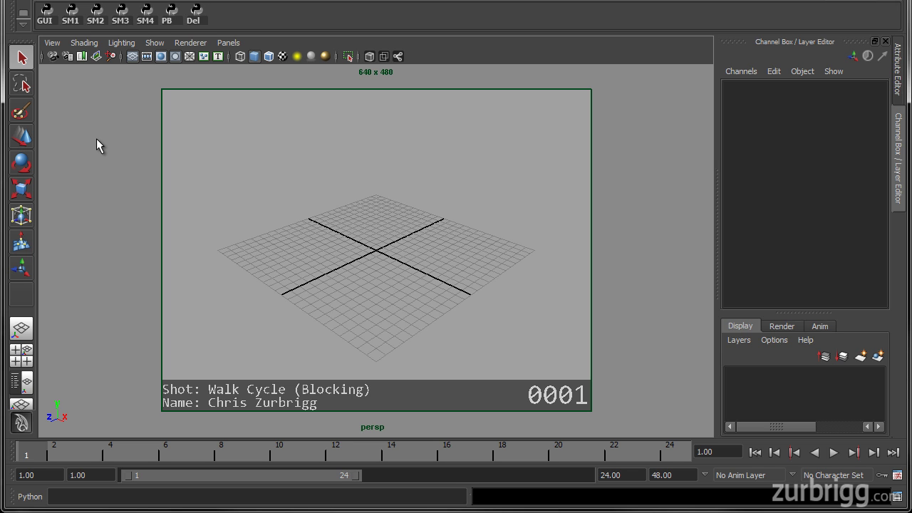
{"action": "left_click", "coordinate": [45, 14]}
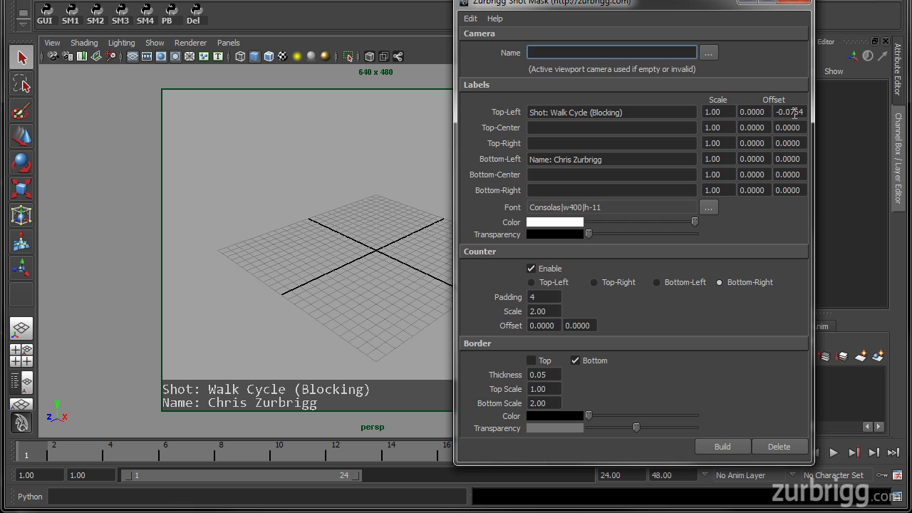
{"action": "left_click", "coordinate": [779, 446]}
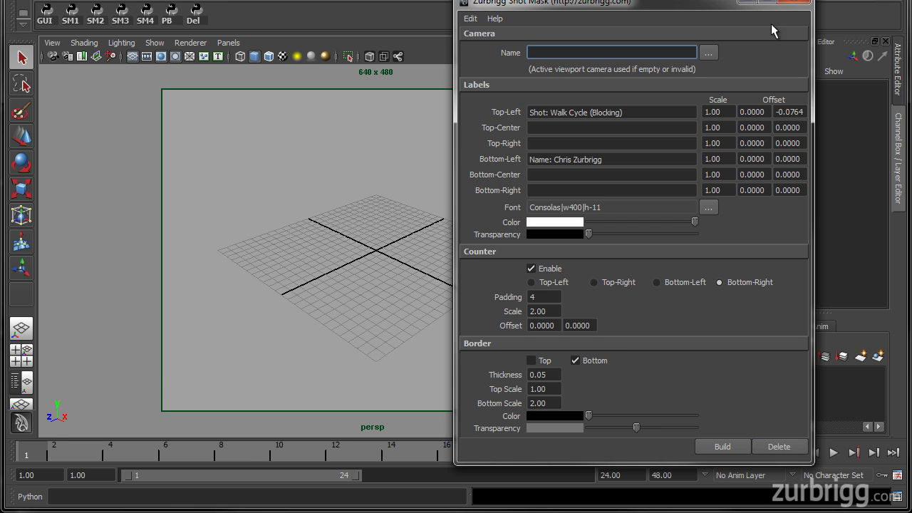
{"action": "left_click", "coordinate": [799, 2]}
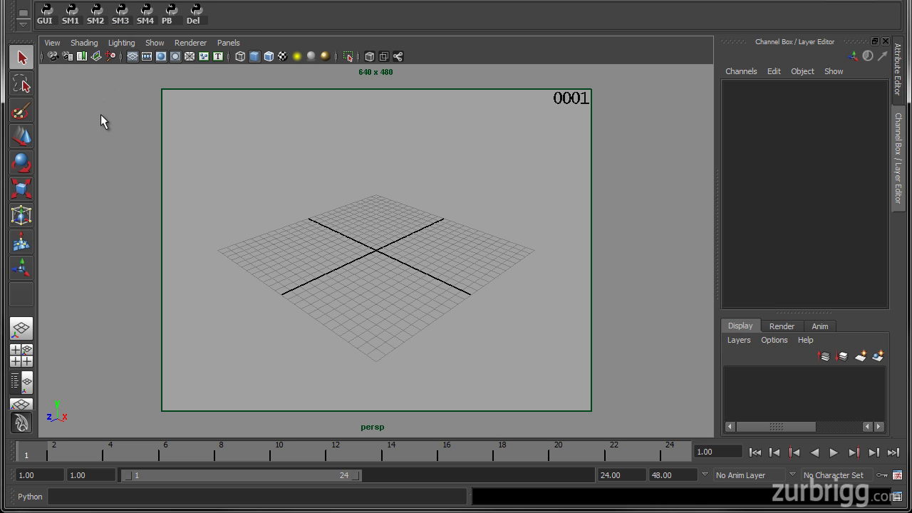
Step: Play the timeline to check the SM3 shot mask's frame counter and return to frame 1
{"action": "key", "text": "alt+v"}
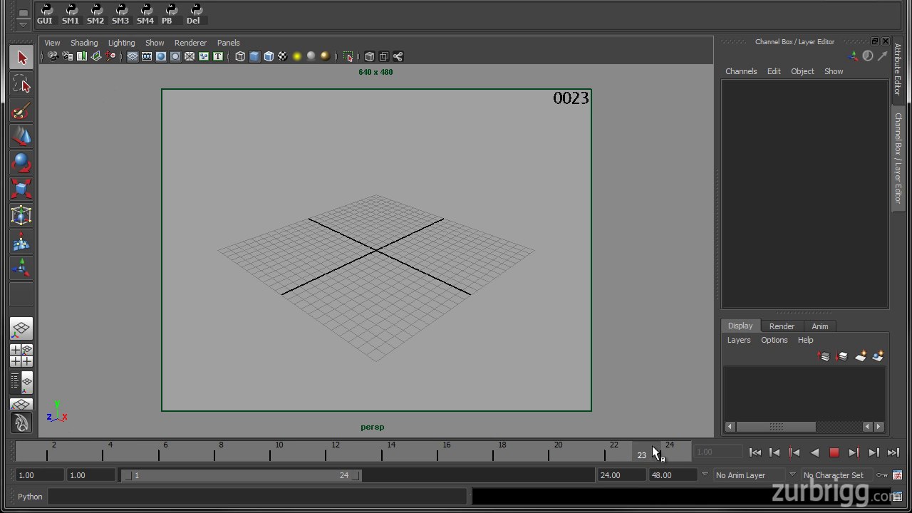
{"action": "left_click_drag", "start_coordinate": [387, 447], "coordinate": [16, 449]}
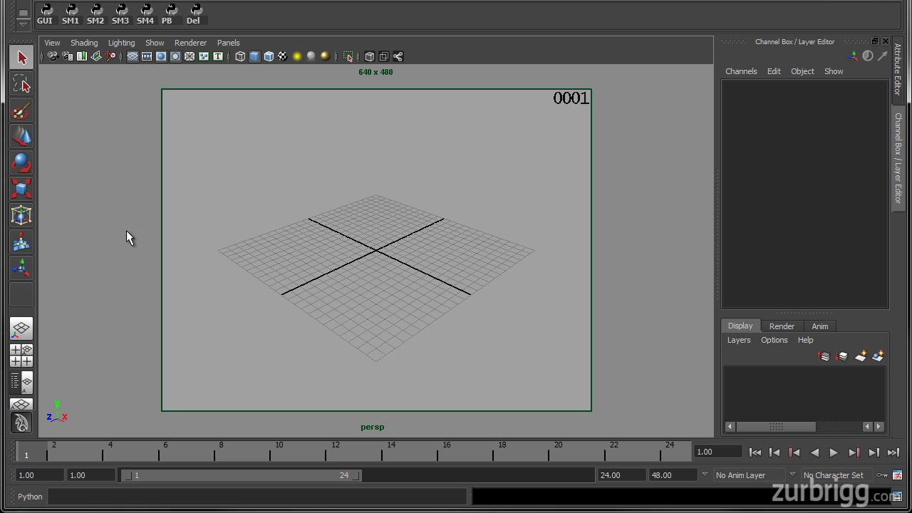
Step: Build the SM4 shot mask to view its six label positions and delete it
{"action": "left_click", "coordinate": [147, 11]}
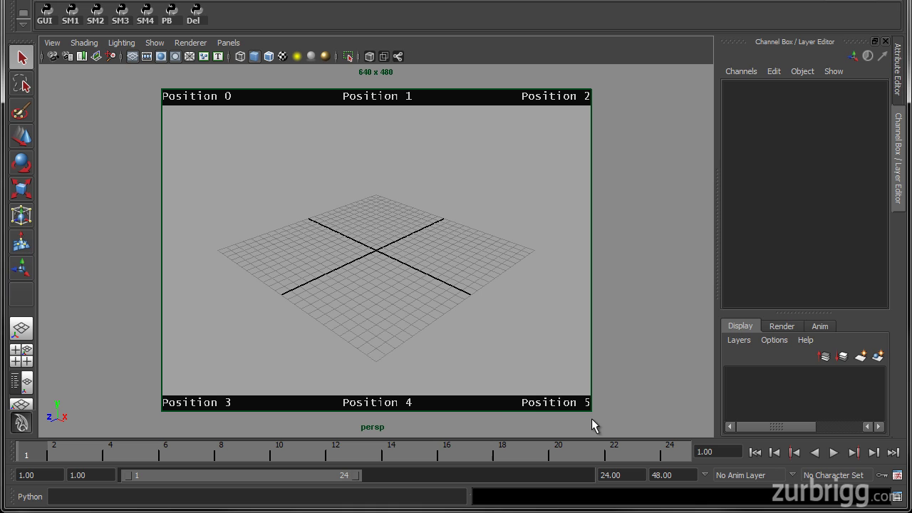
{"action": "left_click", "coordinate": [194, 16]}
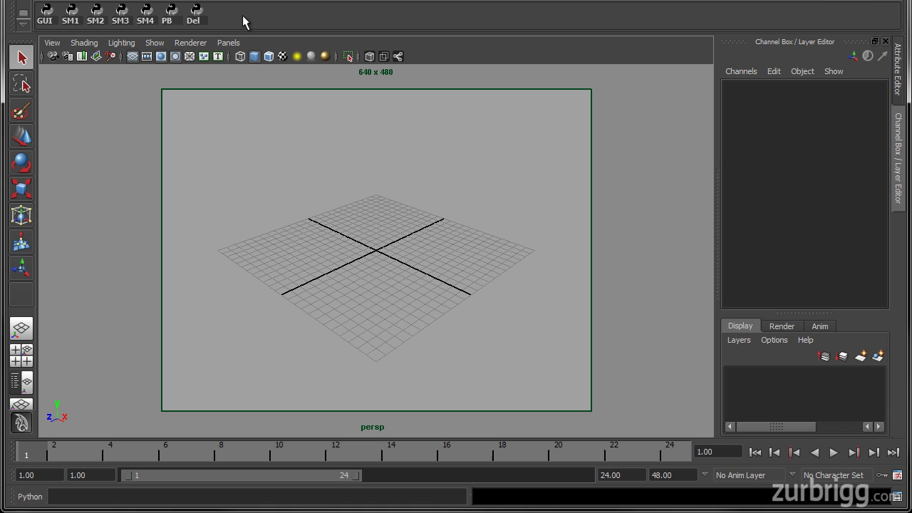
Step: Set the playback range end to 48 and move the current time to frame 48
{"action": "double_click", "coordinate": [622, 474]}
{"action": "type", "text": "48"}
{"action": "key", "text": "Return"}
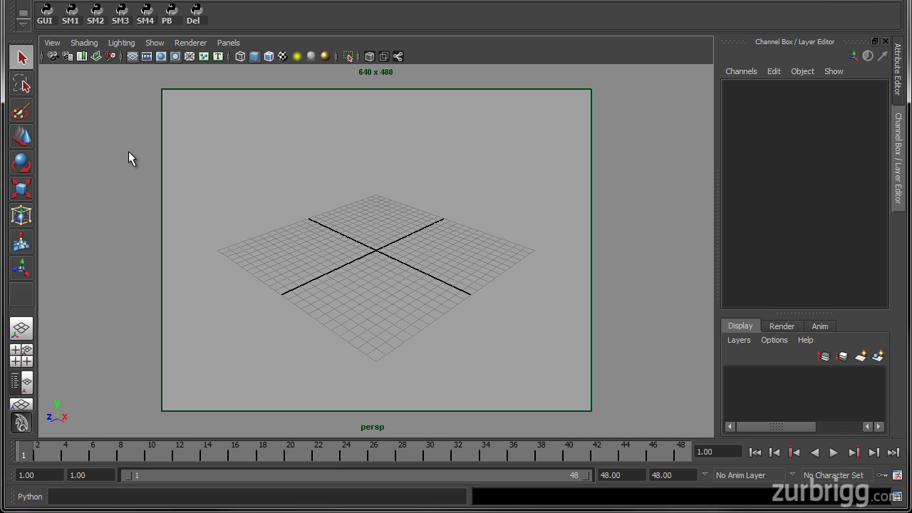
{"action": "key", "text": "alt+shift+period"}
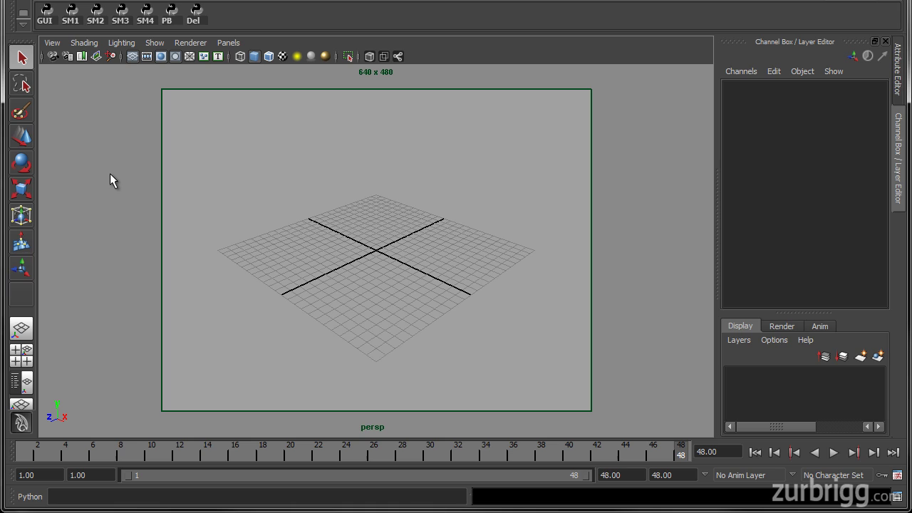
Step: Run the PB script to create a shot-masked playblast, watch it in FCheck and close the viewer
{"action": "left_click", "coordinate": [168, 22]}
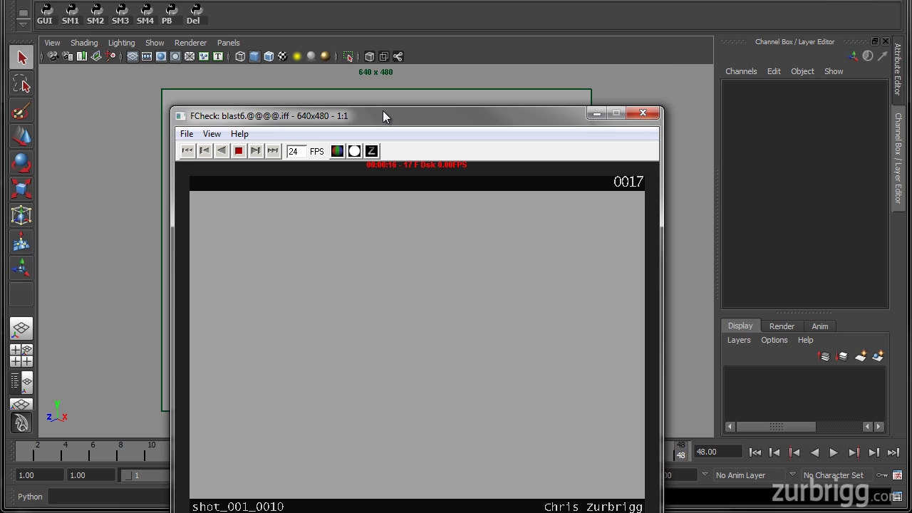
{"action": "left_click_drag", "start_coordinate": [383, 116], "coordinate": [362, 27]}
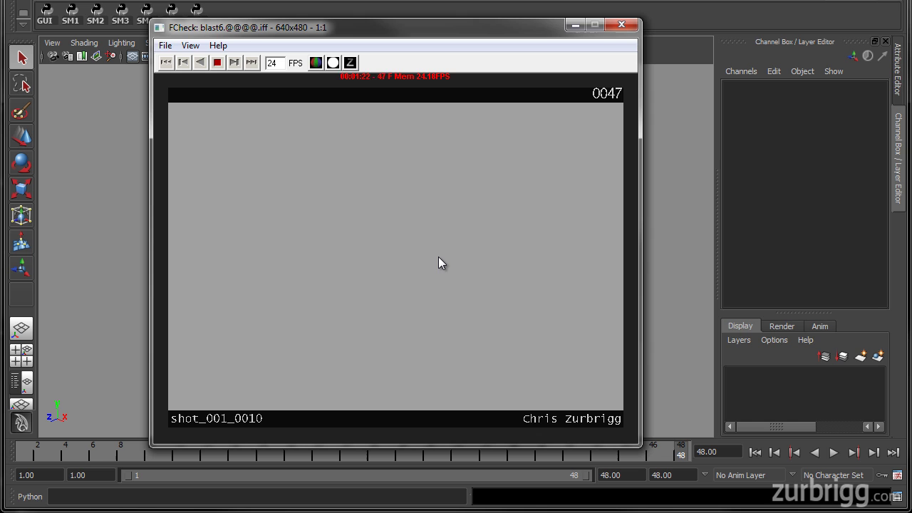
{"action": "left_click", "coordinate": [612, 26]}
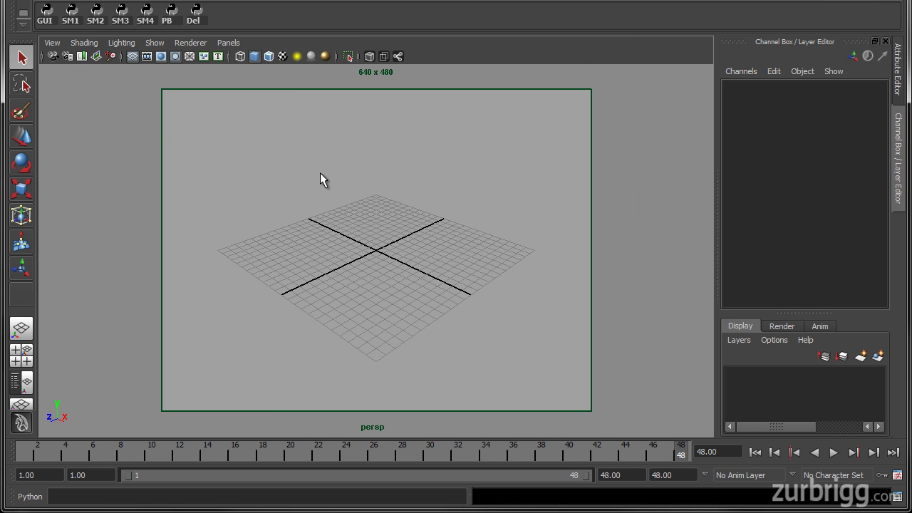